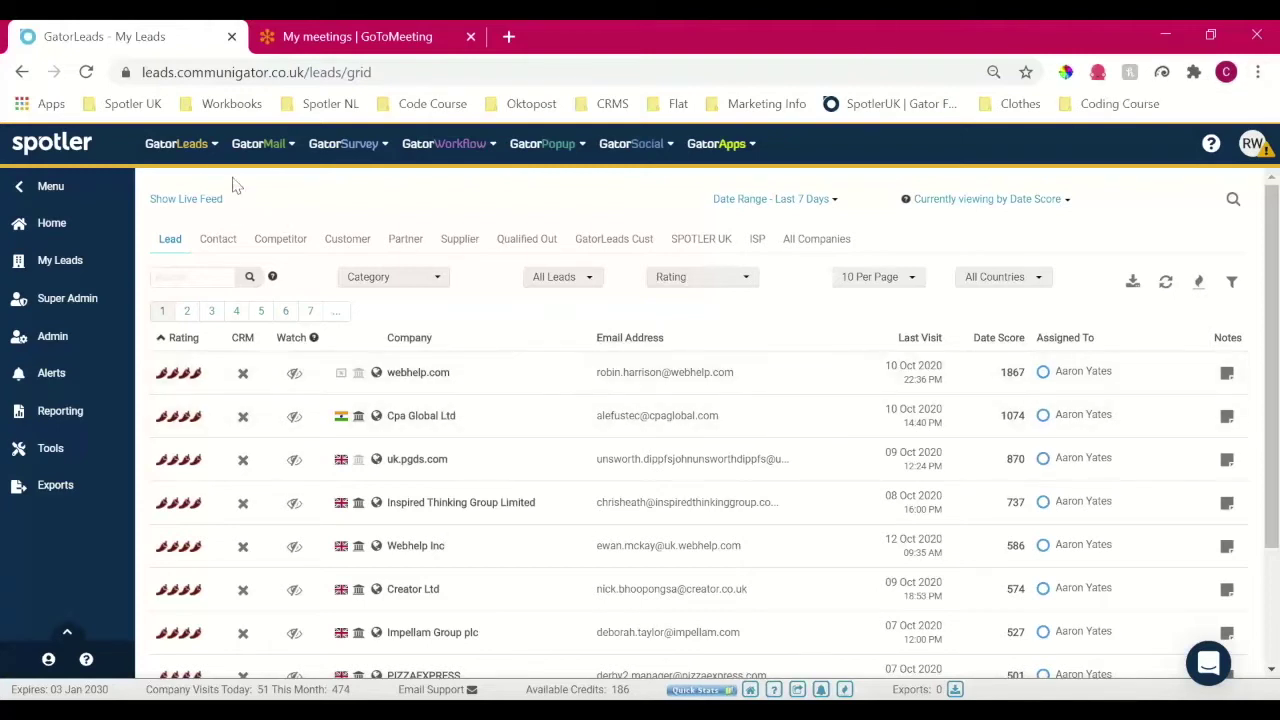
- Bring up the Last 7 Days date range list, from Today through Custom Range
mouse_move(188, 153)
- Open and then close the date range choices, keeping the Last 7 Days grid
left_click(832, 203)
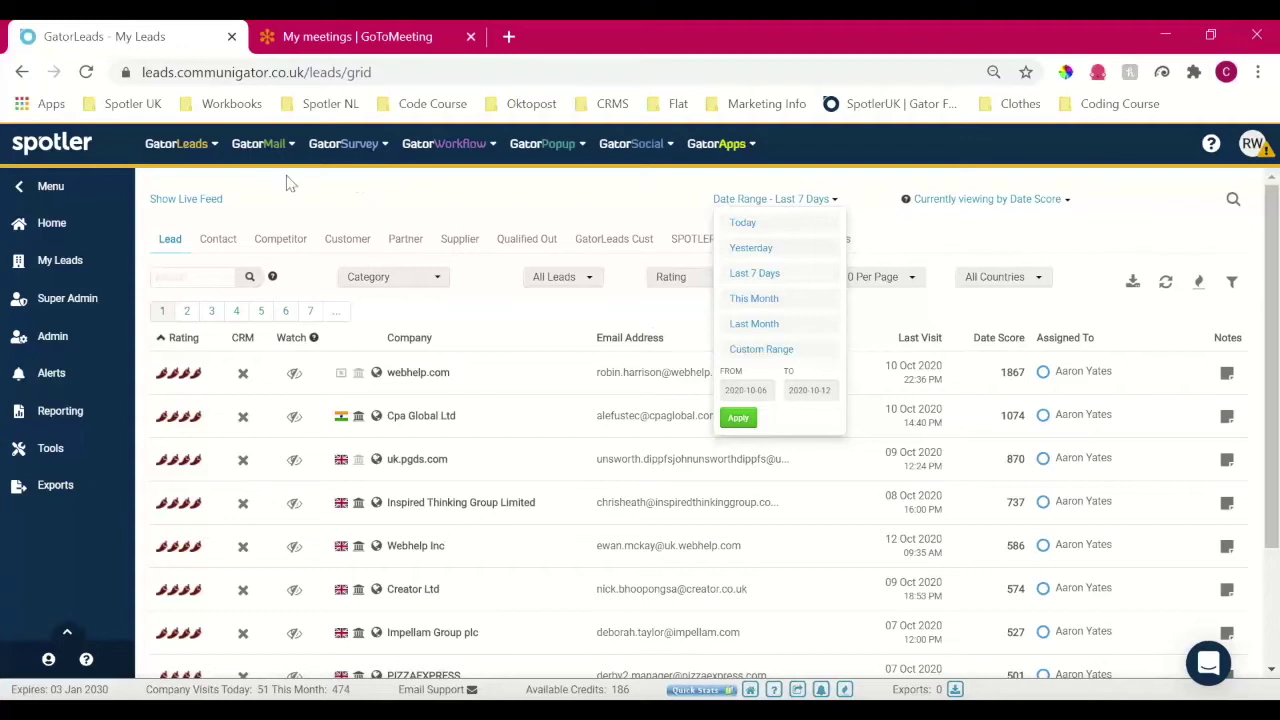
left_click(210, 227)
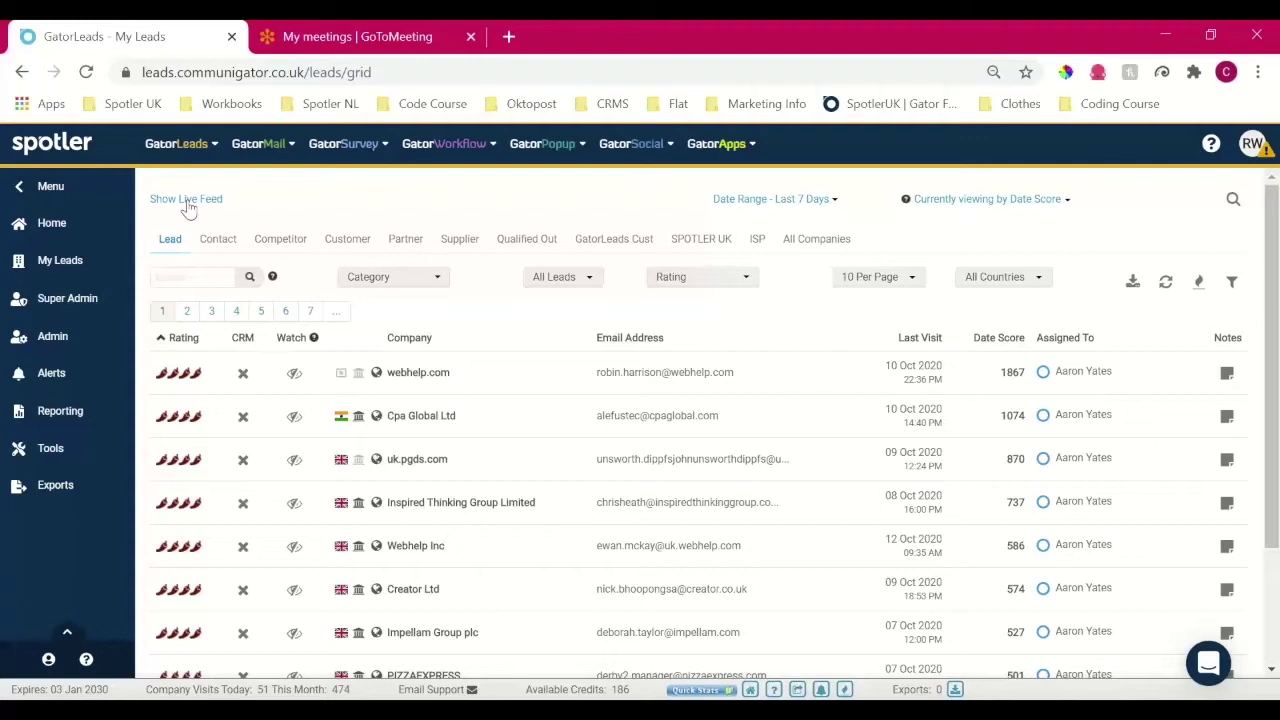
- Show the live feed of visiting companies, then hide it again
left_click(186, 200)
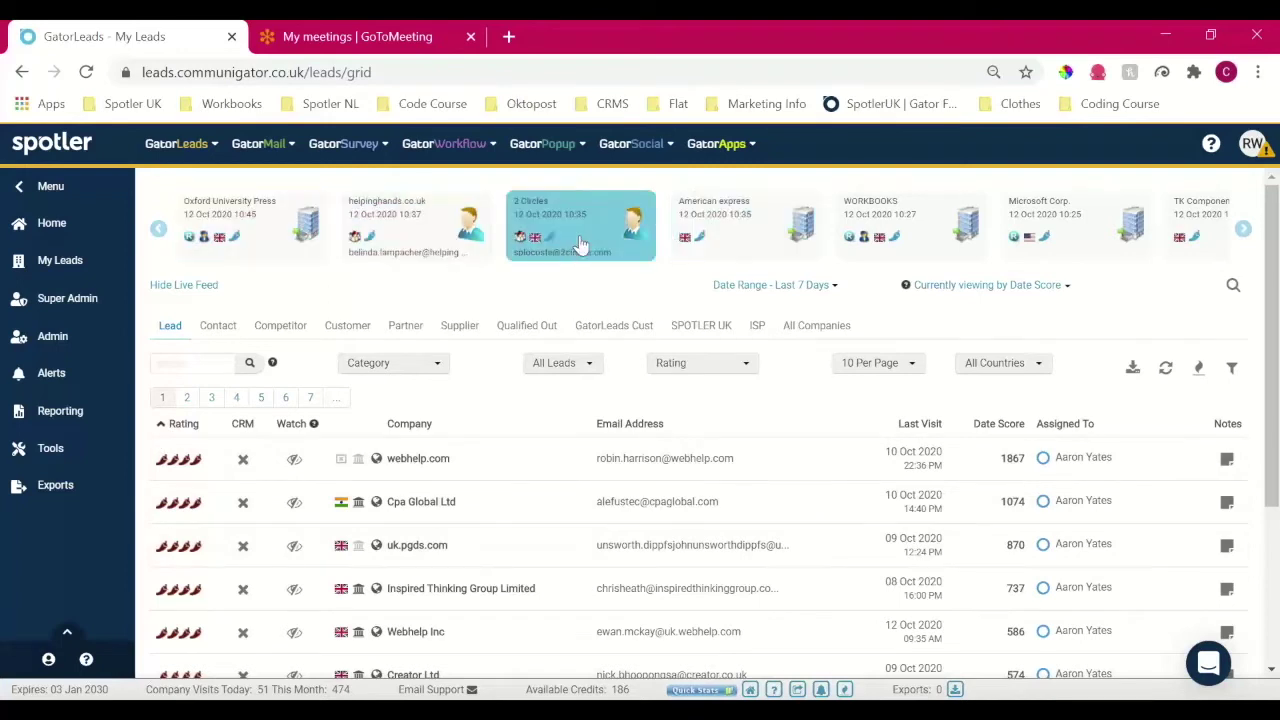
left_click(167, 286)
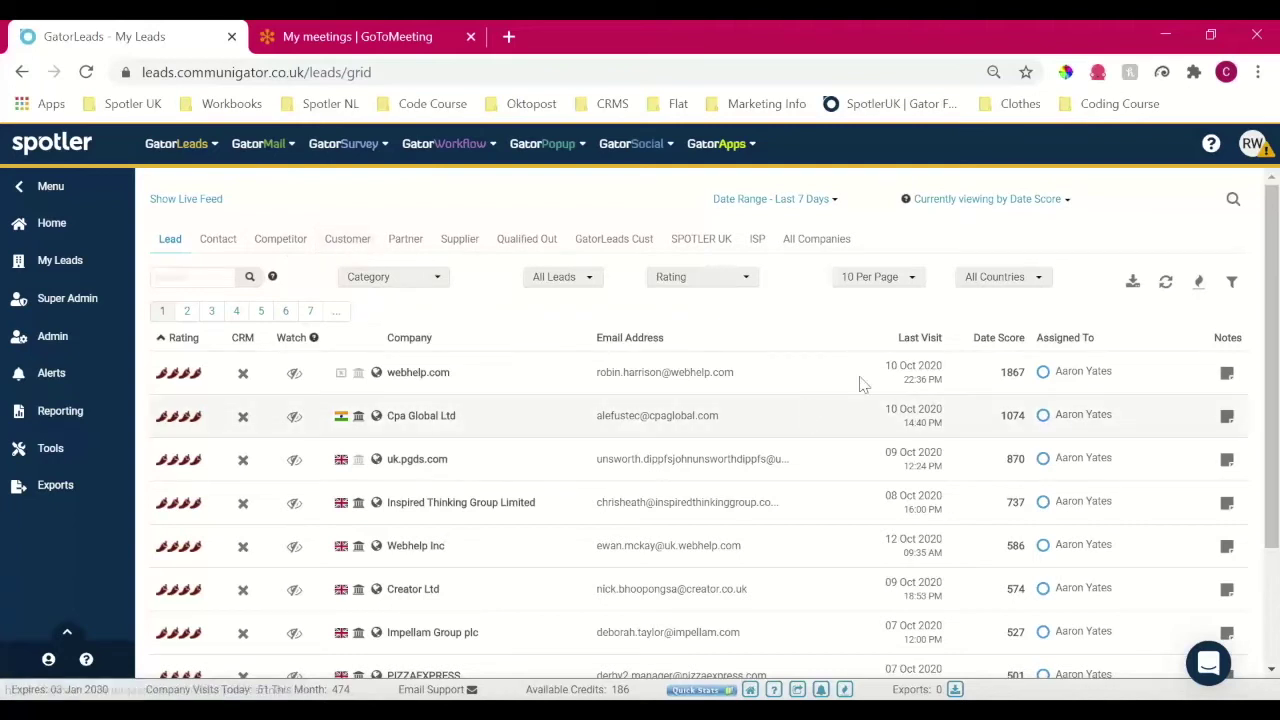
- In webhelp.com's Assign Lead form, set lead type to Customer and add a second assignee
left_click(1042, 373)
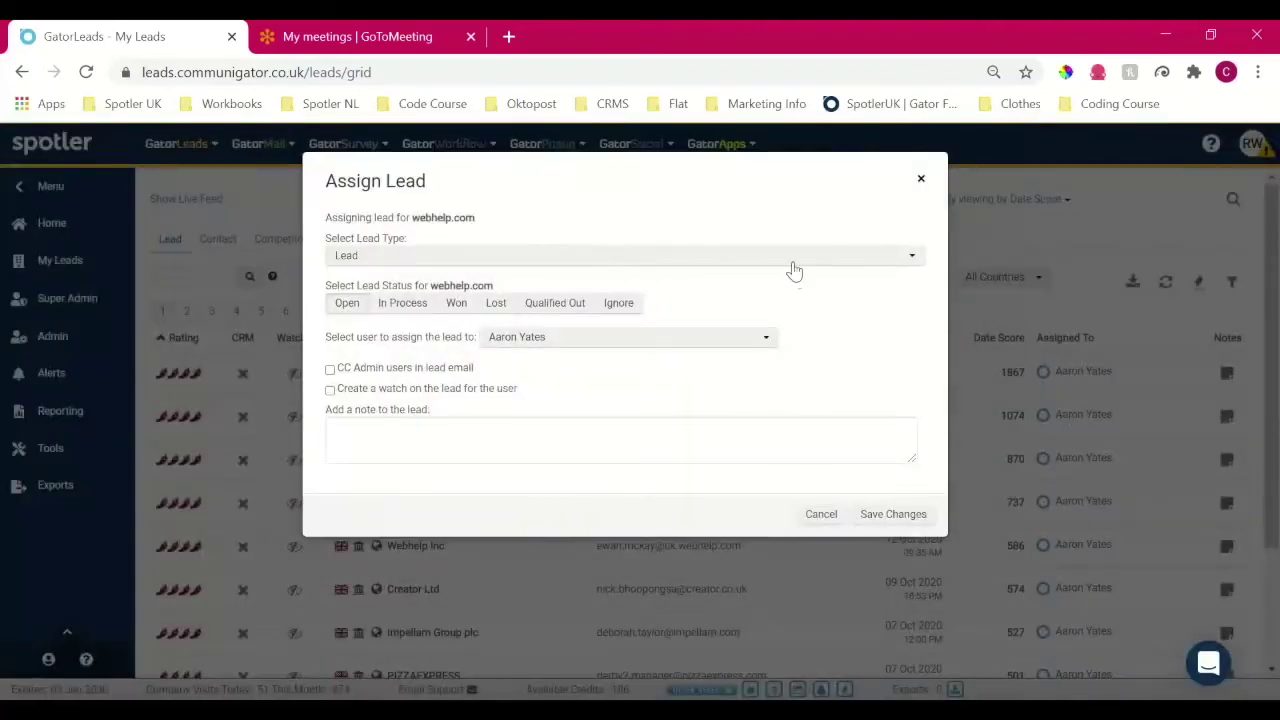
left_click(791, 262)
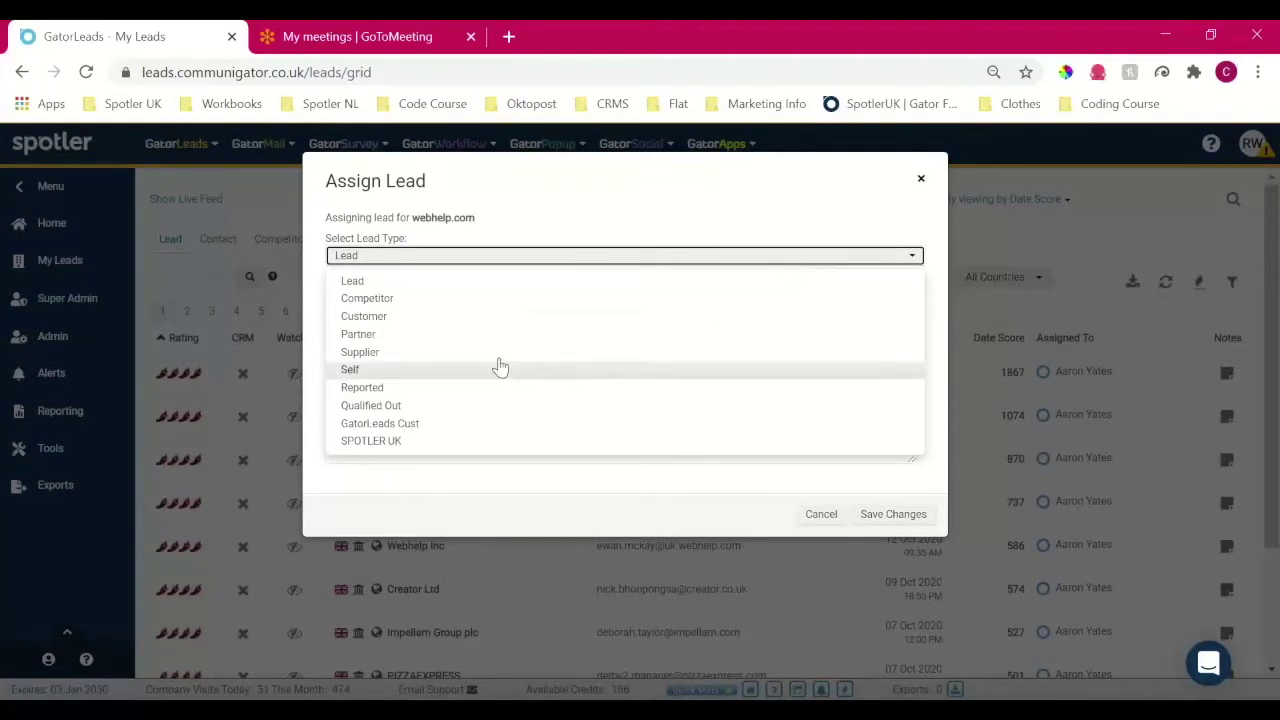
left_click(499, 318)
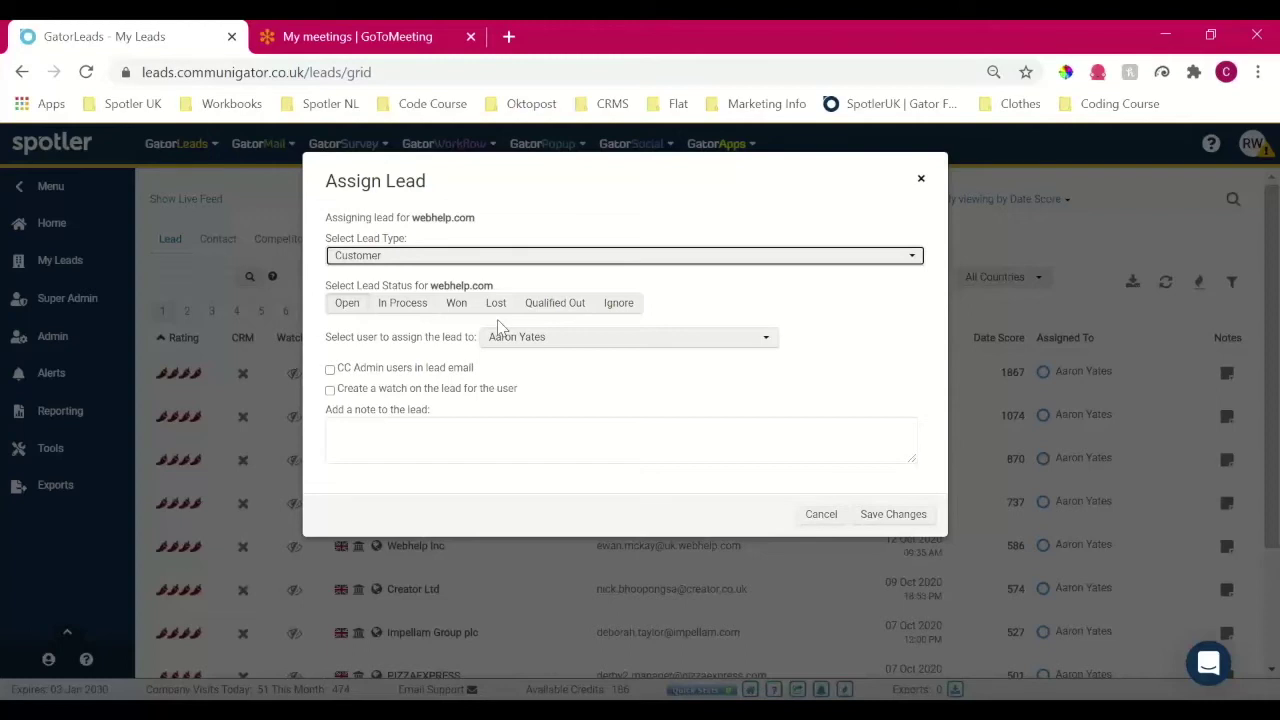
left_click(500, 338)
left_click(522, 410)
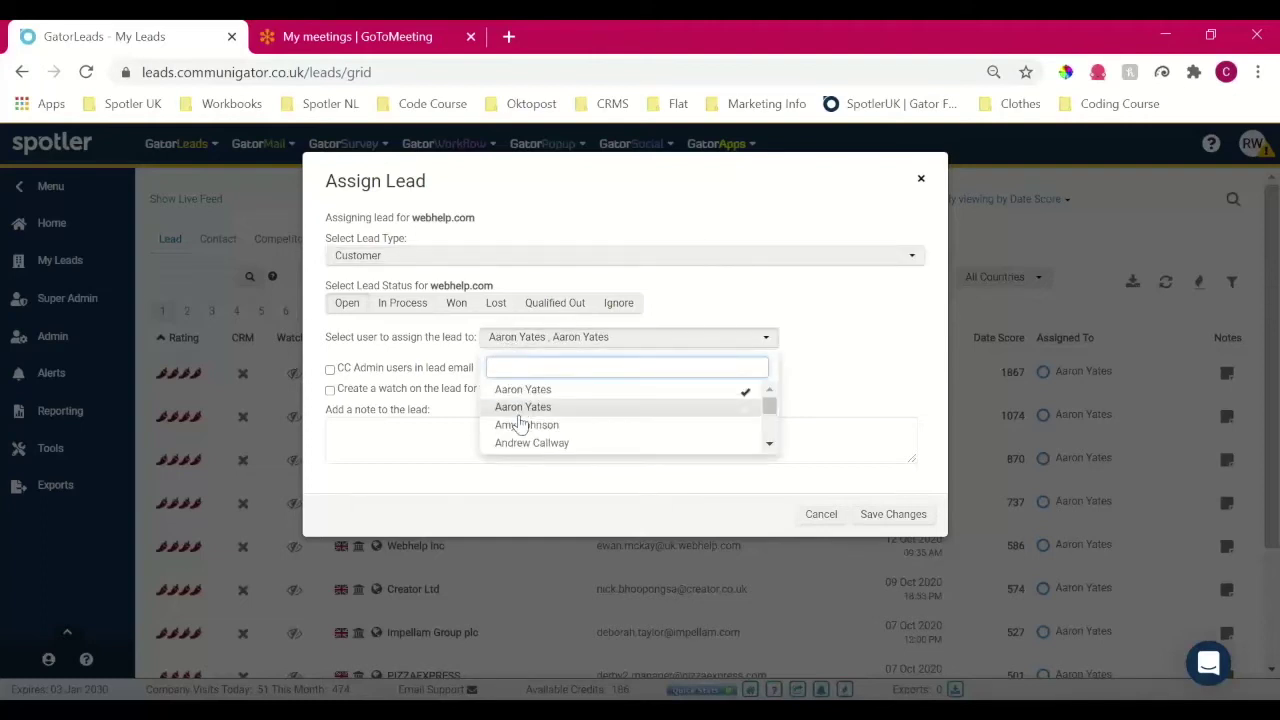
left_click(387, 455)
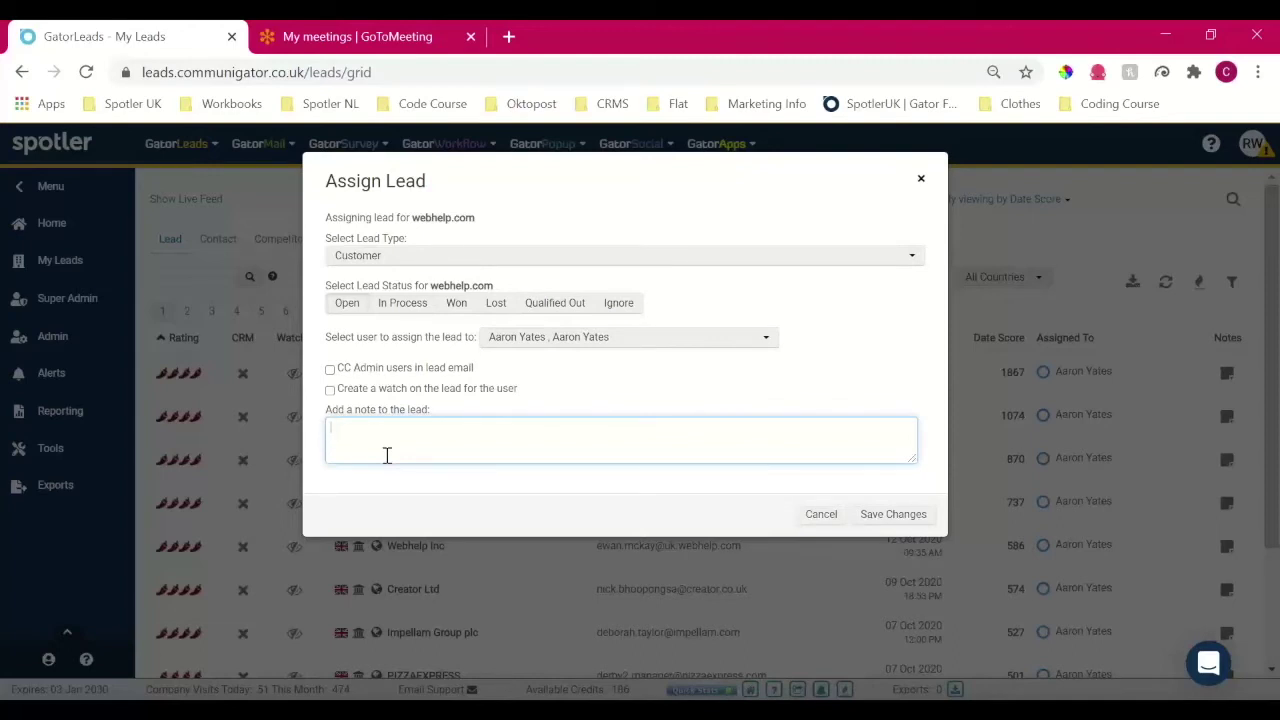
- Close Assign Lead unsaved and view the Campaign Medium values in Filter UTM Values
left_click(1240, 287)
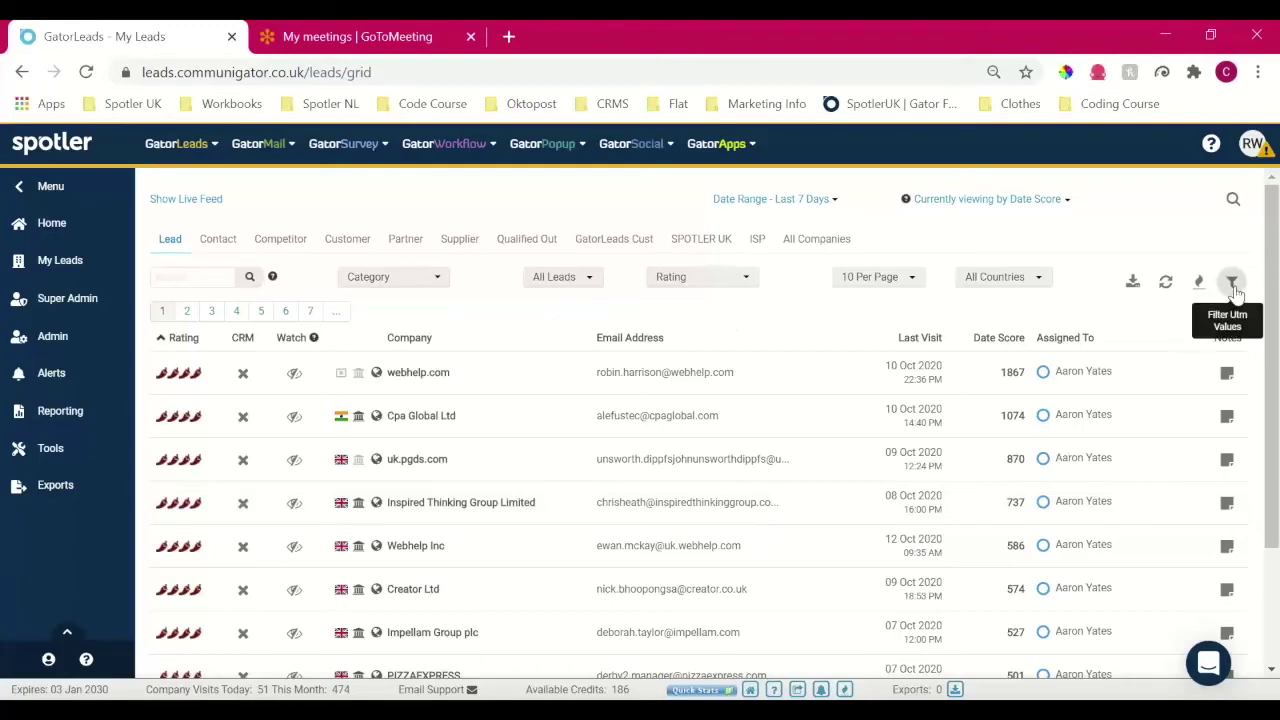
left_click(1236, 288)
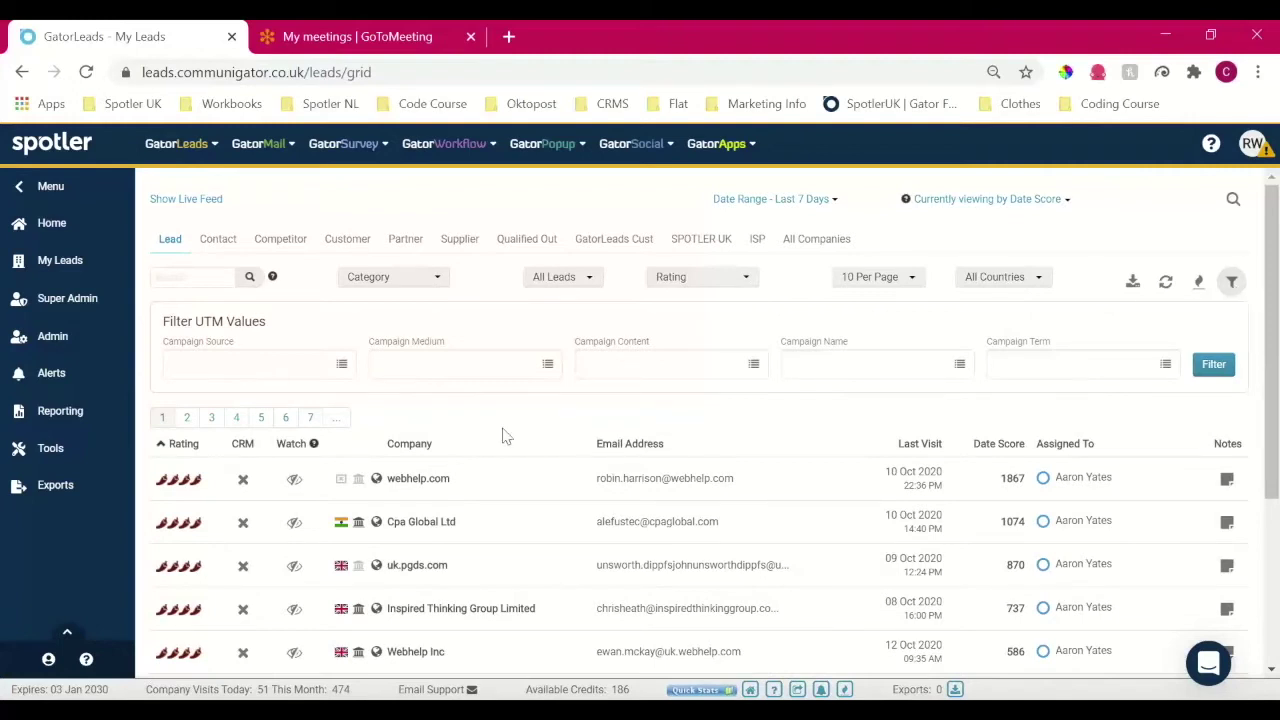
left_click(550, 365)
left_click(1232, 282)
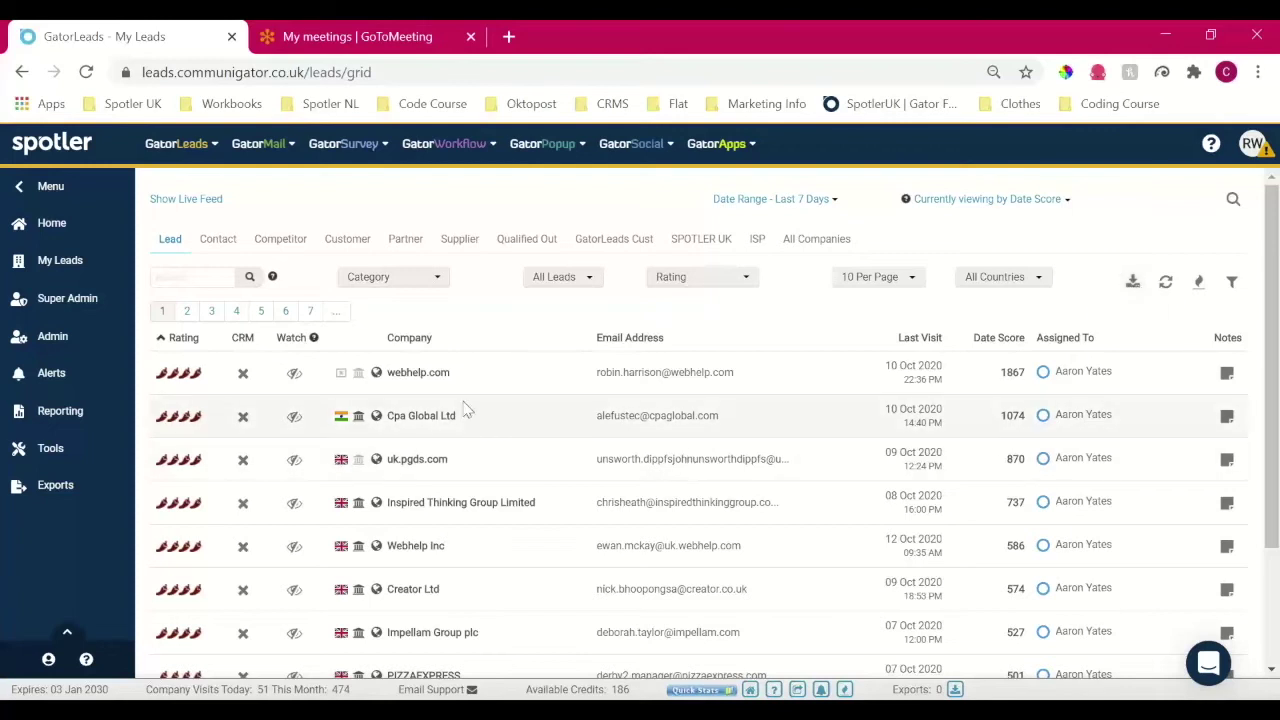
- Open the Cpa Global Ltd lead and scroll through its Website Visits tables
left_click(418, 431)
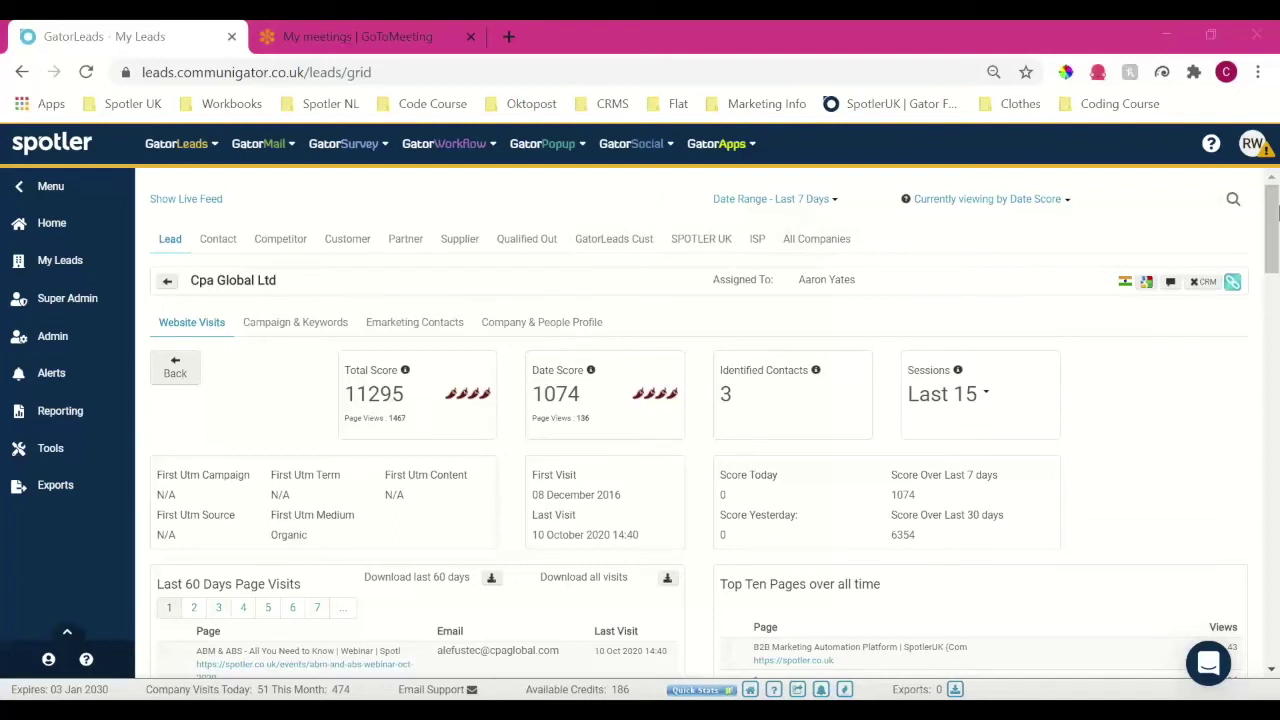
left_click(1270, 236)
mouse_move(1270, 236)
left_mouse_down()
mouse_move(1275, 322)
mouse_move(1276, 232)
left_mouse_up()
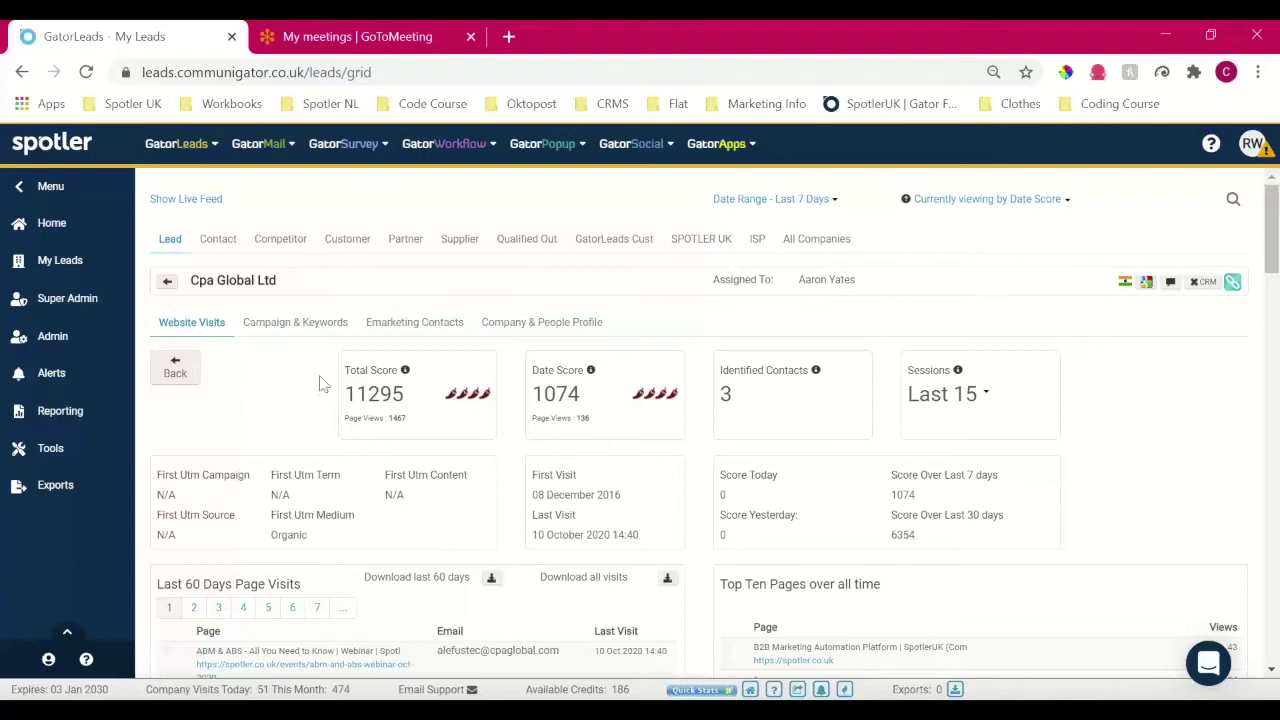
- Browse Cpa Global Ltd's keywords, referers, emarketing contacts and company profile, then cancel Assign Lead
left_click(312, 322)
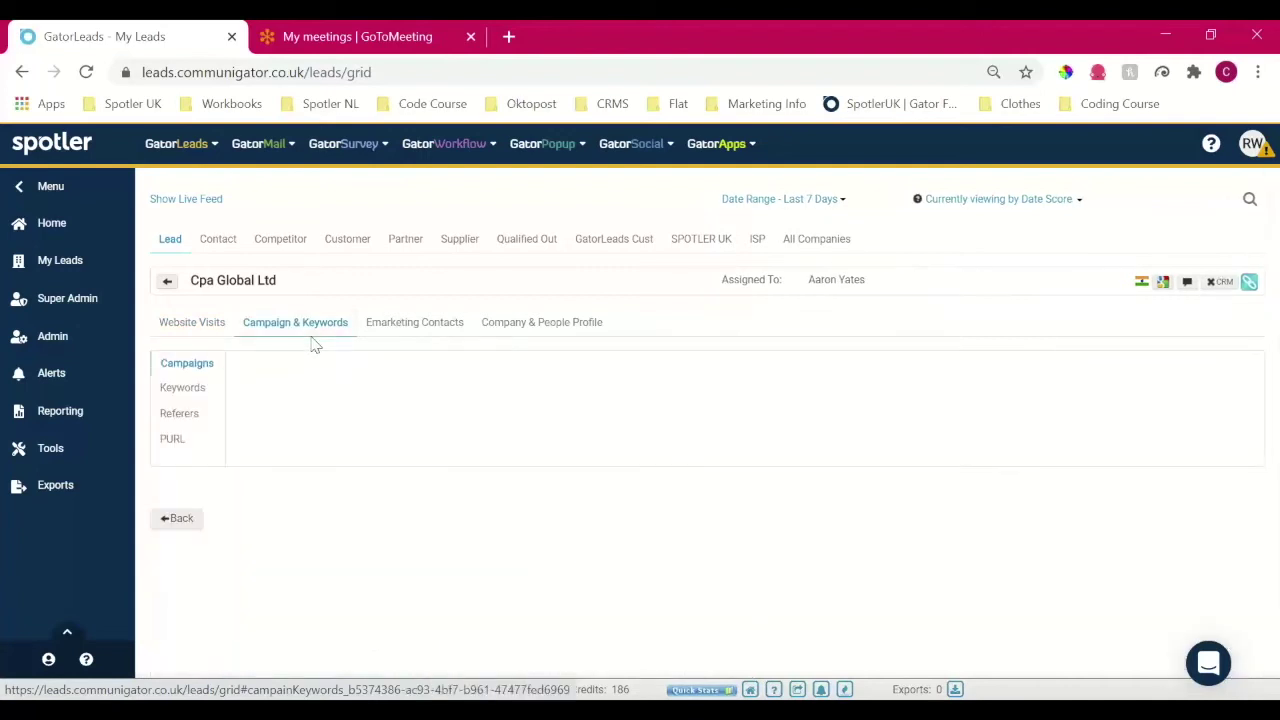
left_click(173, 391)
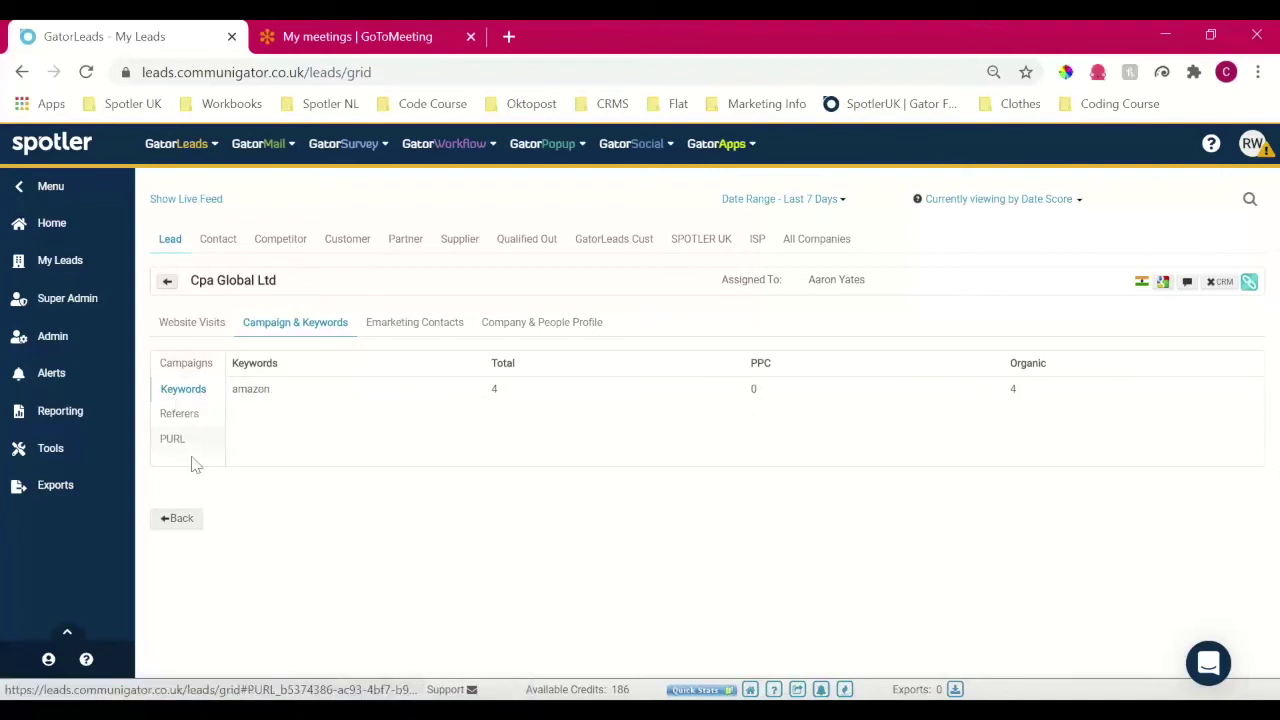
left_click(194, 416)
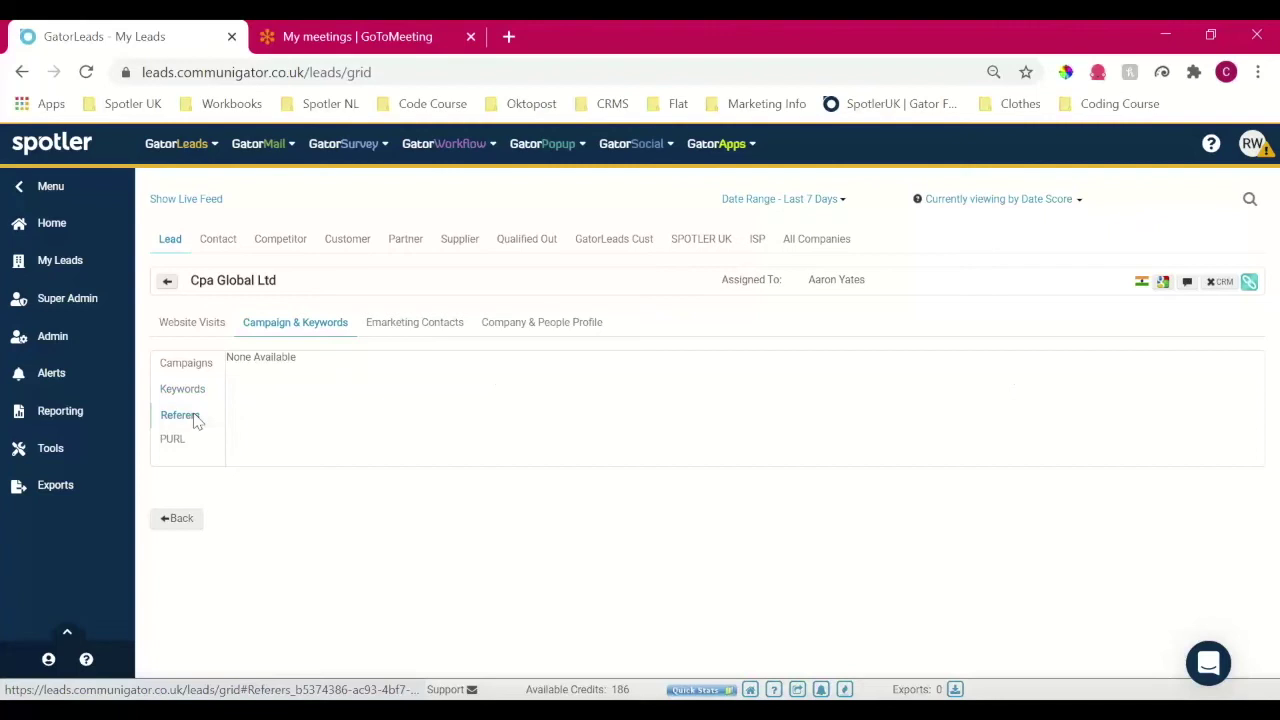
left_click(414, 322)
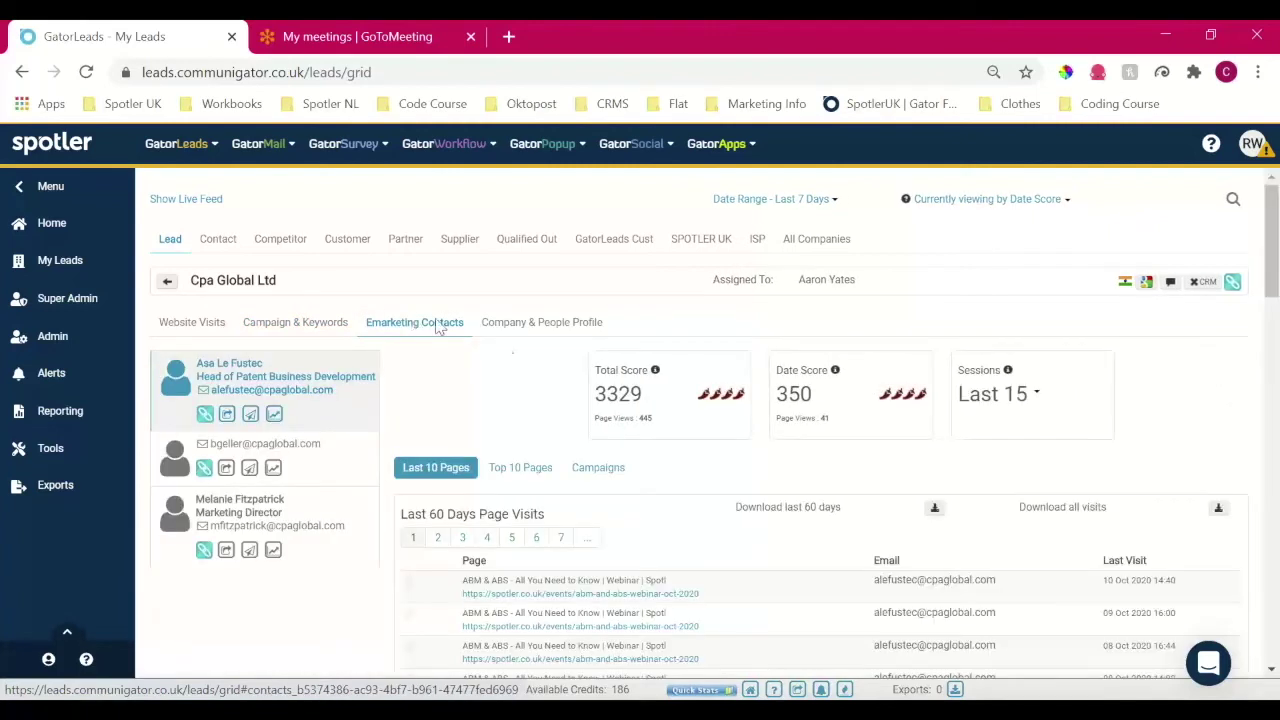
left_click(531, 325)
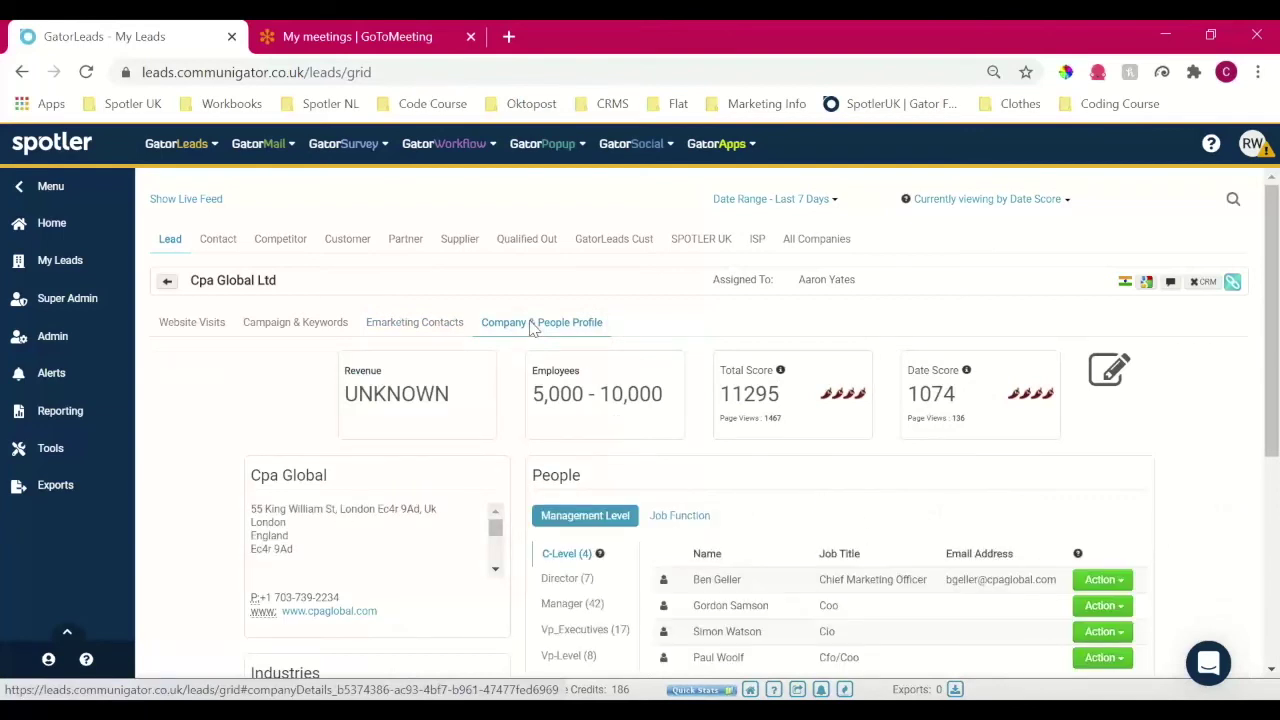
left_click(759, 290)
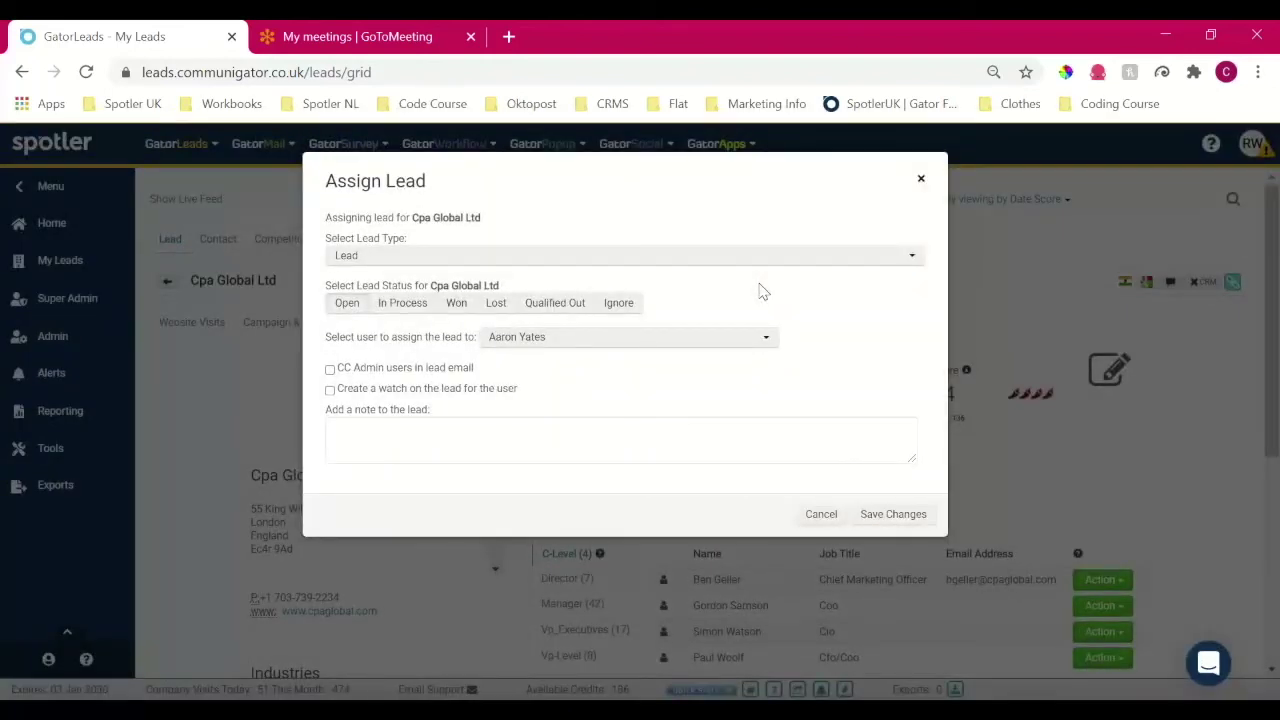
left_click(168, 281)
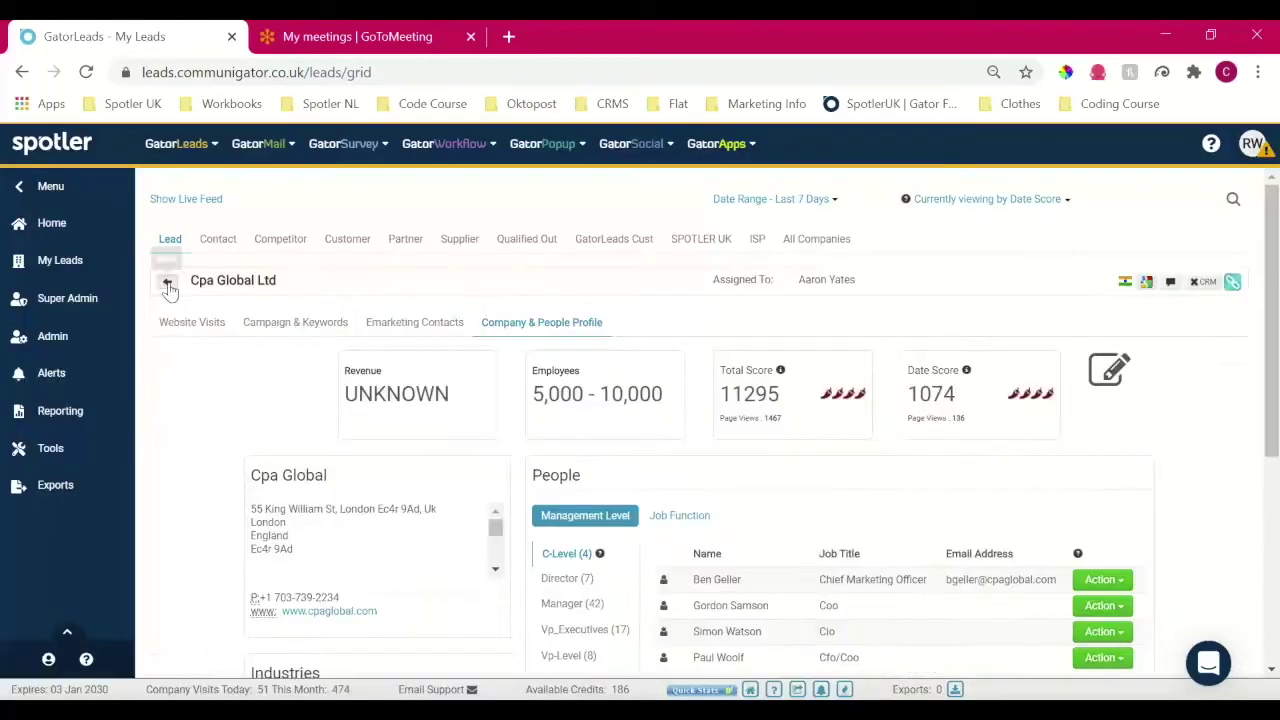
- Return to the lead grid and filter the Rating to three-chilli leads only
left_click(168, 281)
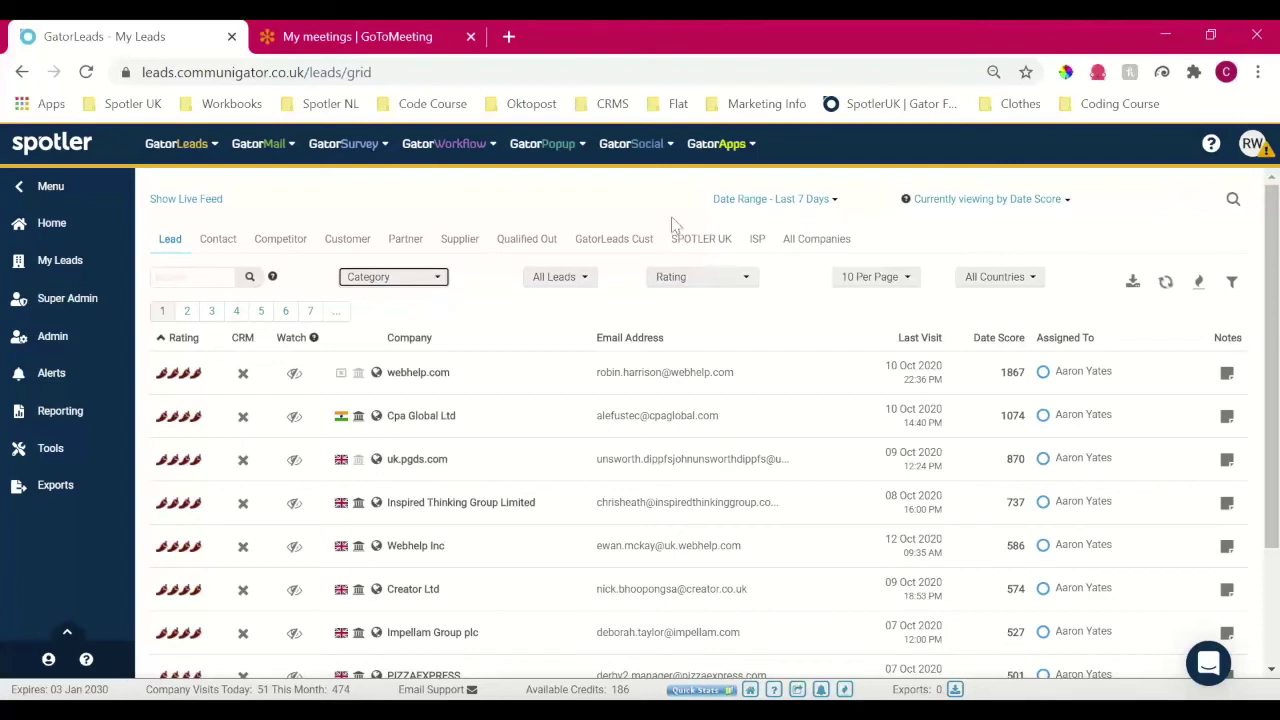
left_click(737, 286)
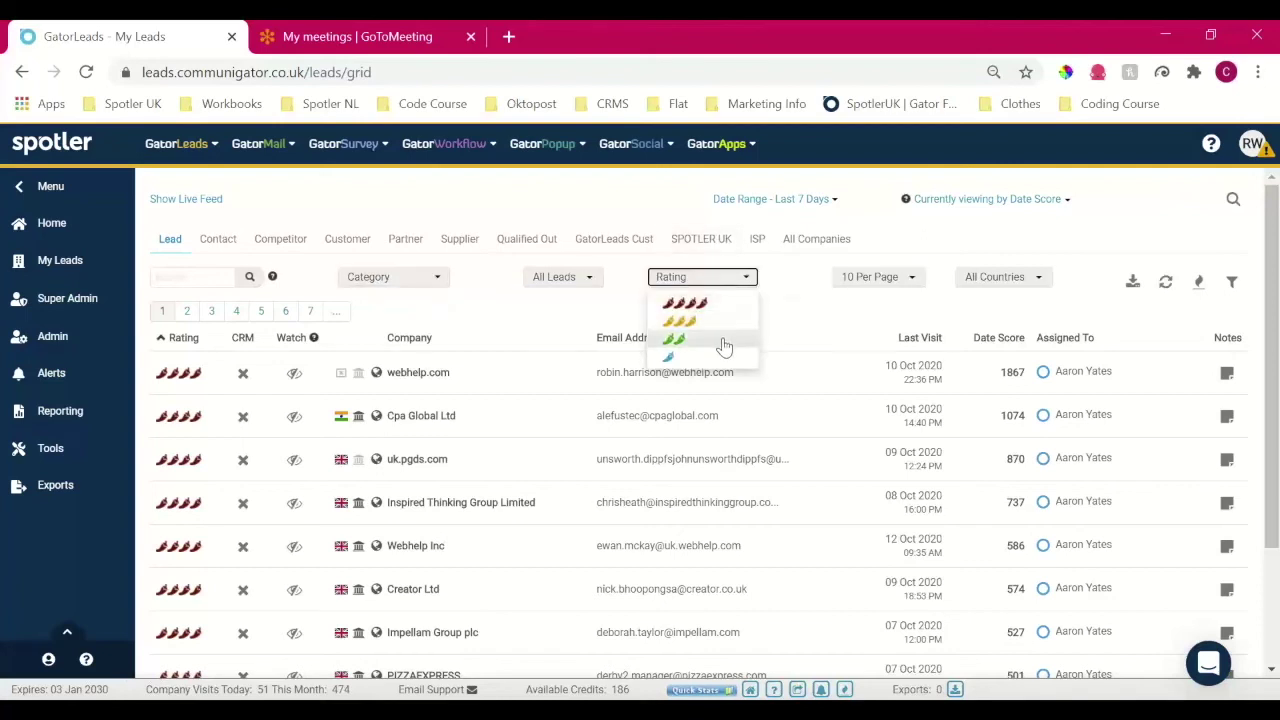
left_click(719, 325)
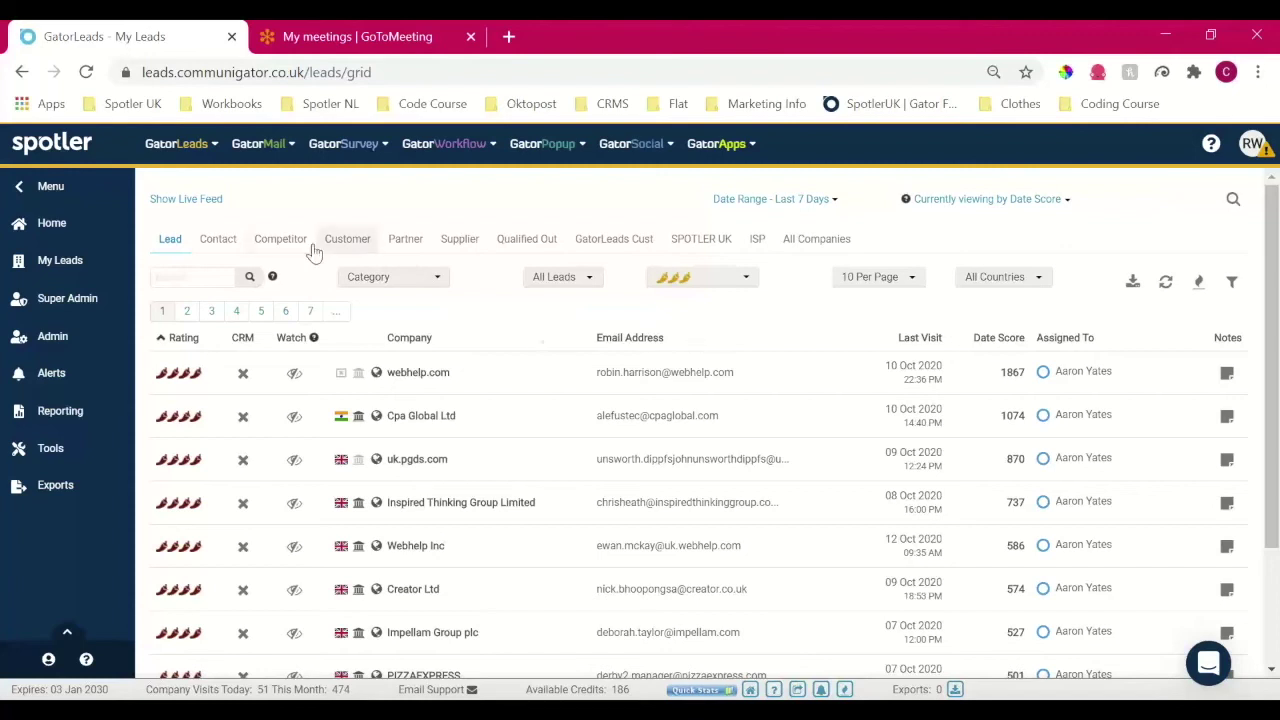
left_click(216, 272)
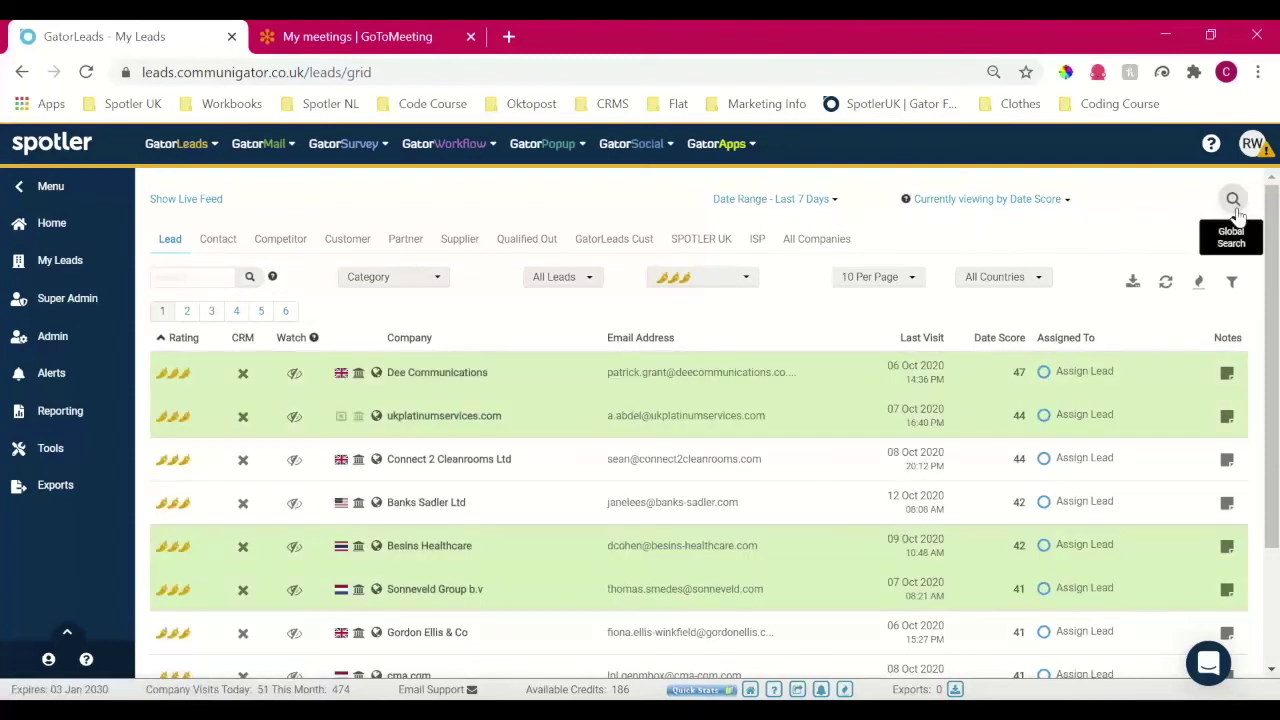
left_click(1236, 206)
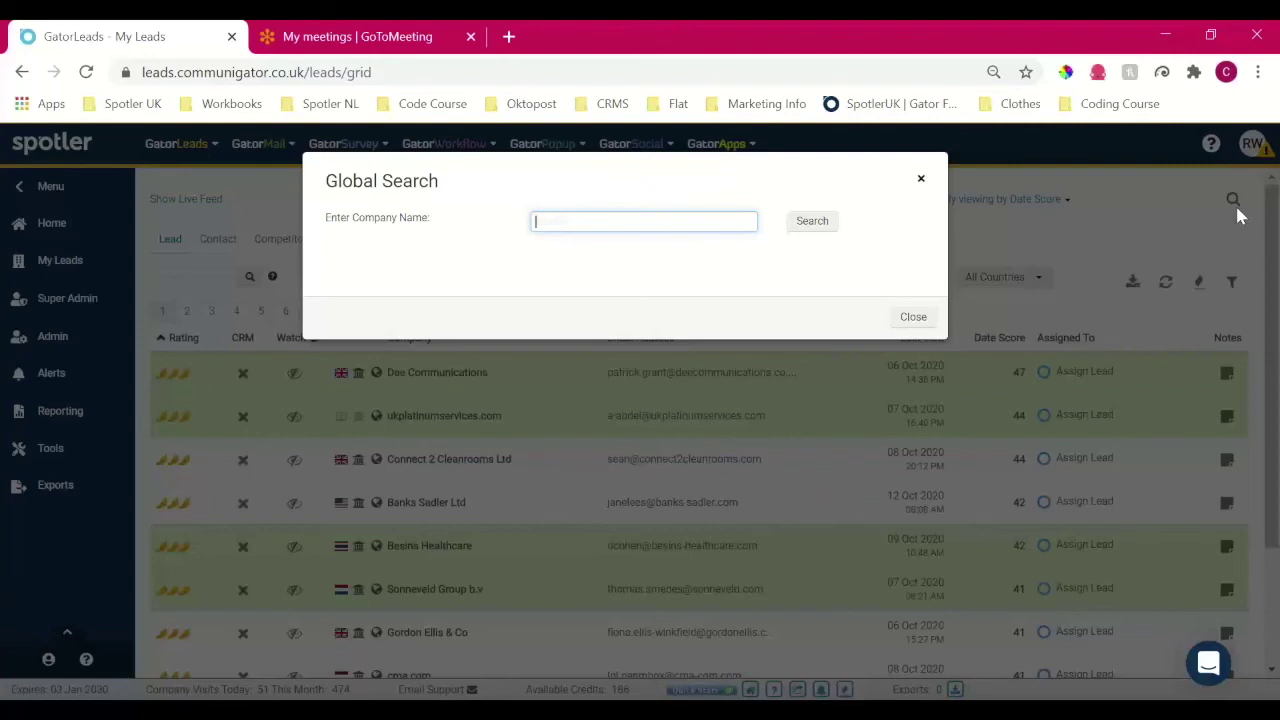
left_click(922, 180)
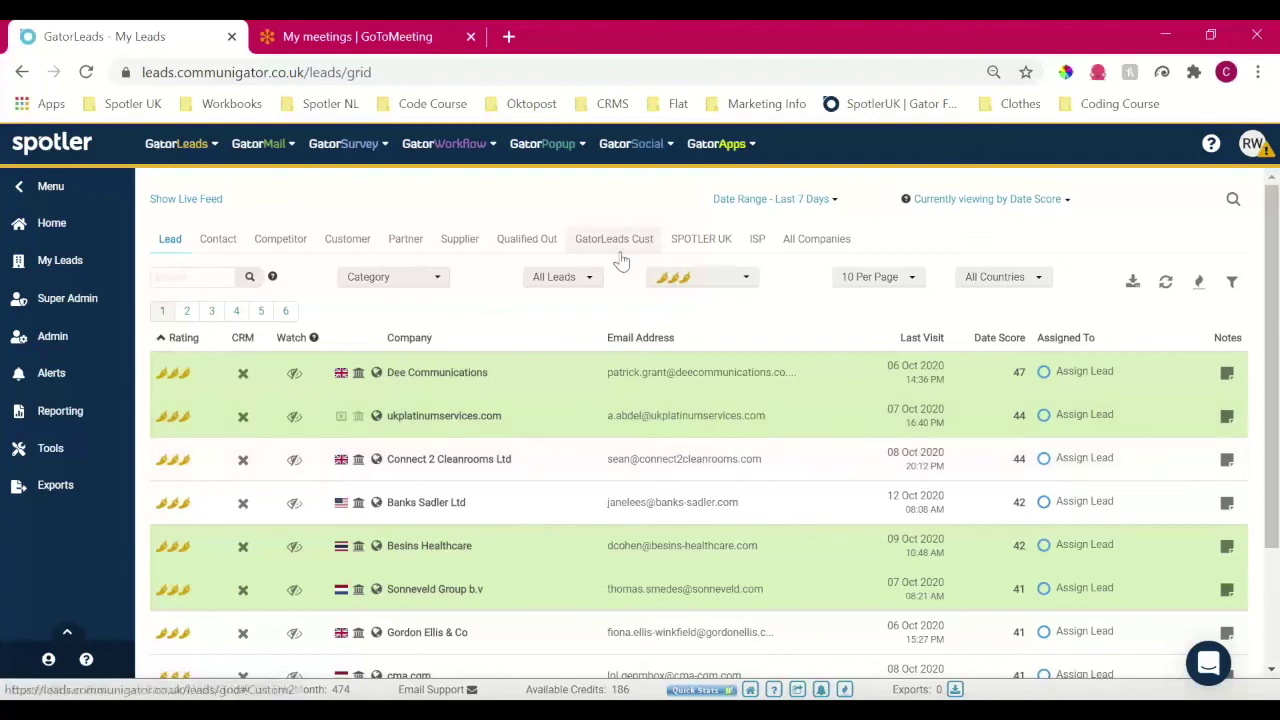
mouse_move(163, 150)
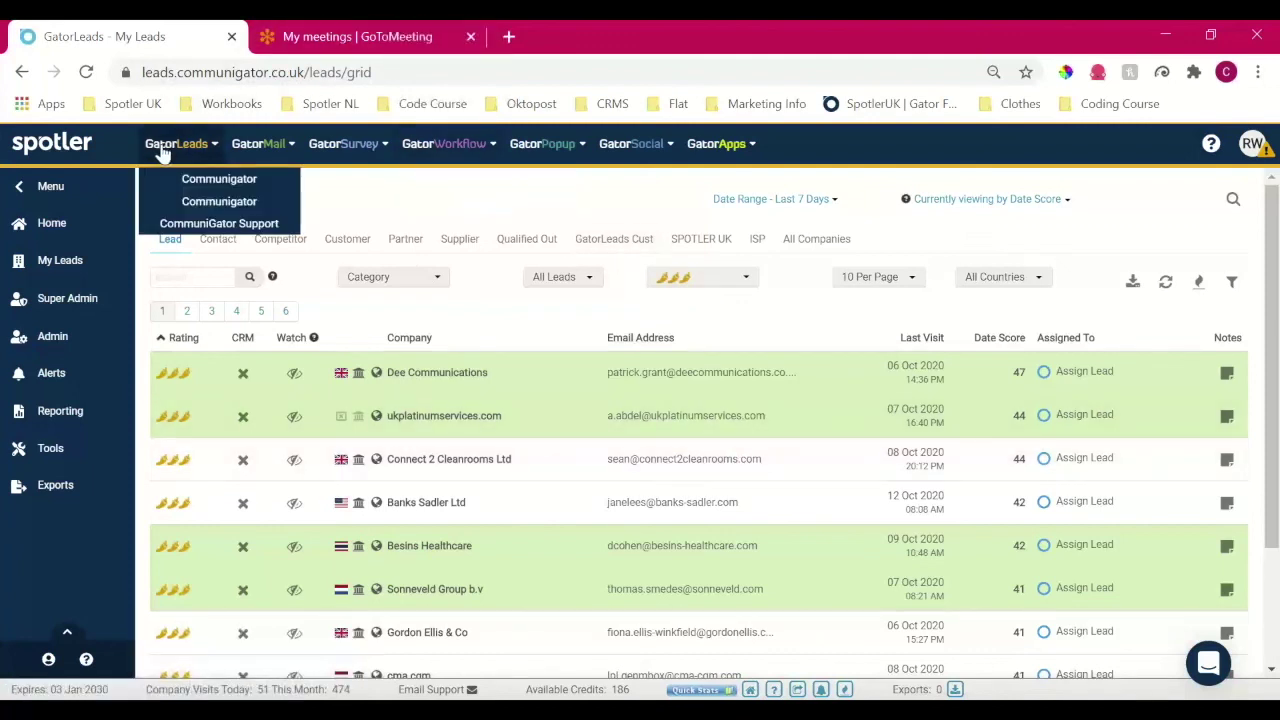